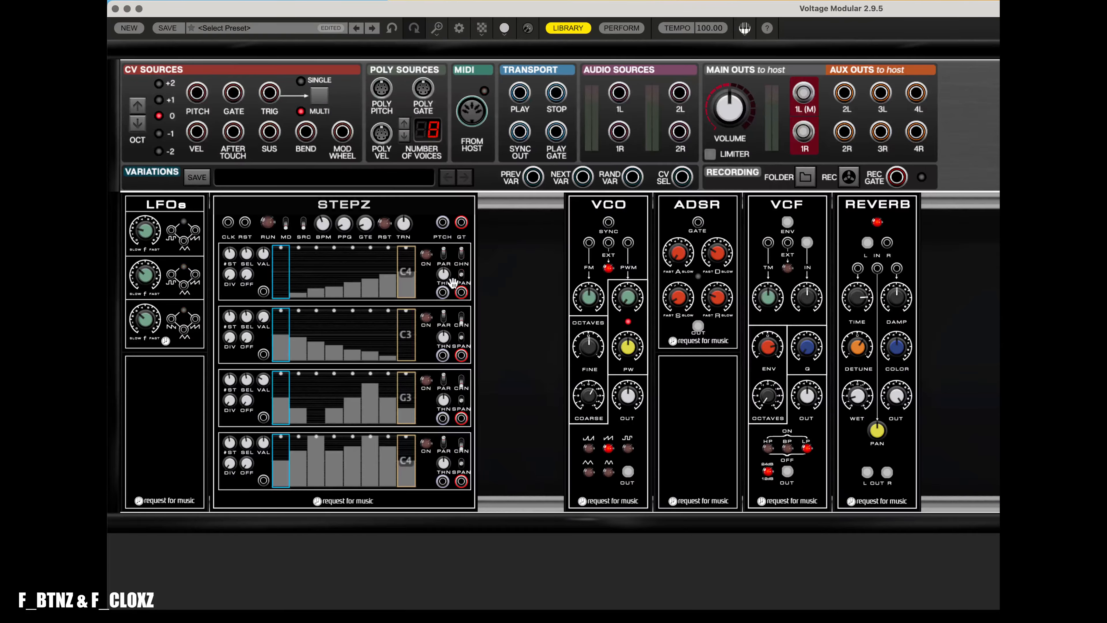
- Patch the first STEPZ row's pitch output into the VCO and its gate output into the ADSR gate, and run the sequencer
{"action": "left_click_drag", "start_coordinate": [443, 295], "coordinate": [608, 242]}
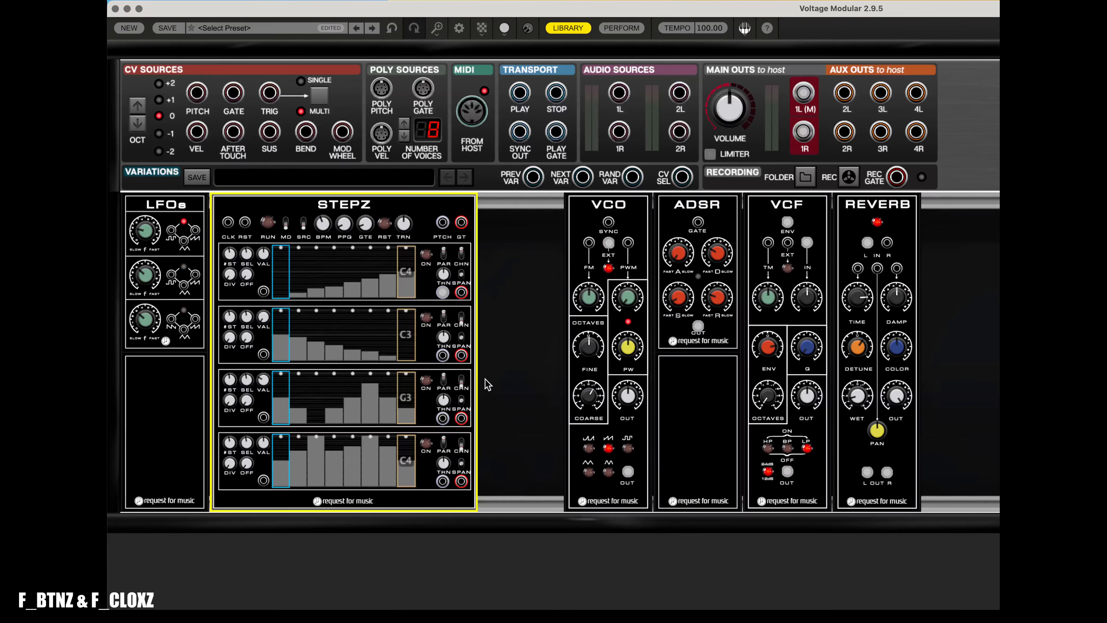
{"action": "left_click_drag", "start_coordinate": [461, 293], "coordinate": [698, 222]}
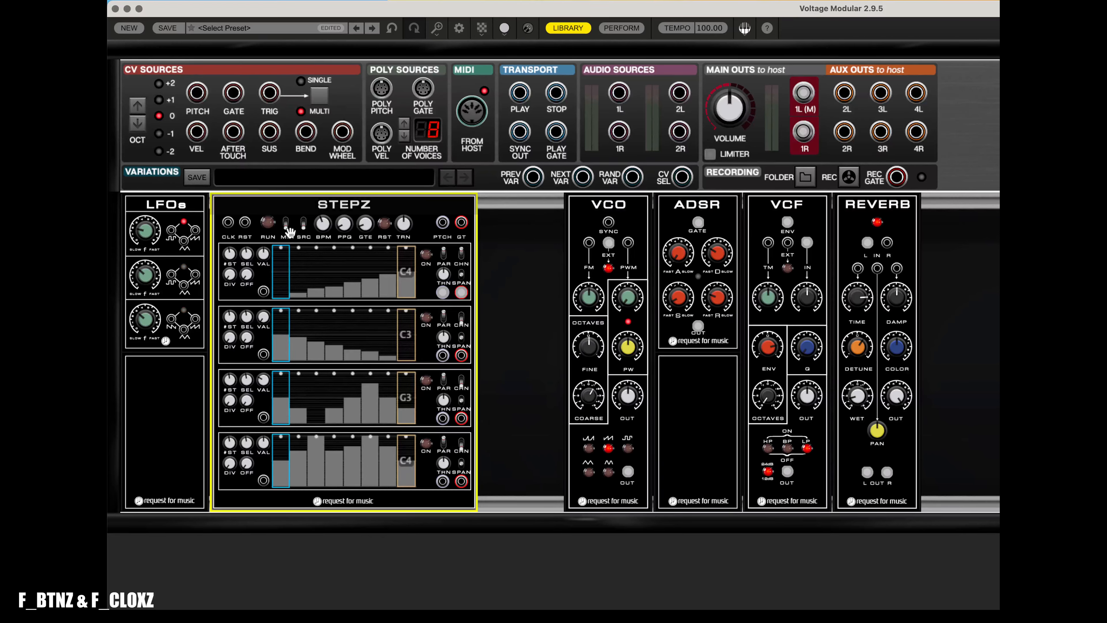
{"action": "left_click", "coordinate": [426, 255]}
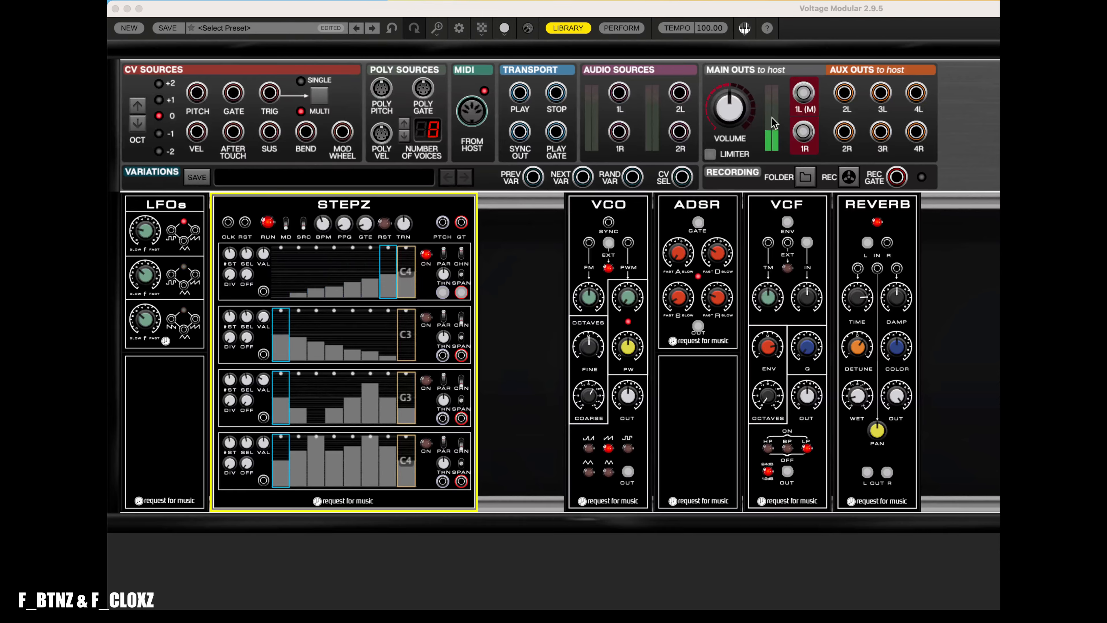
{"action": "left_click", "coordinate": [546, 275]}
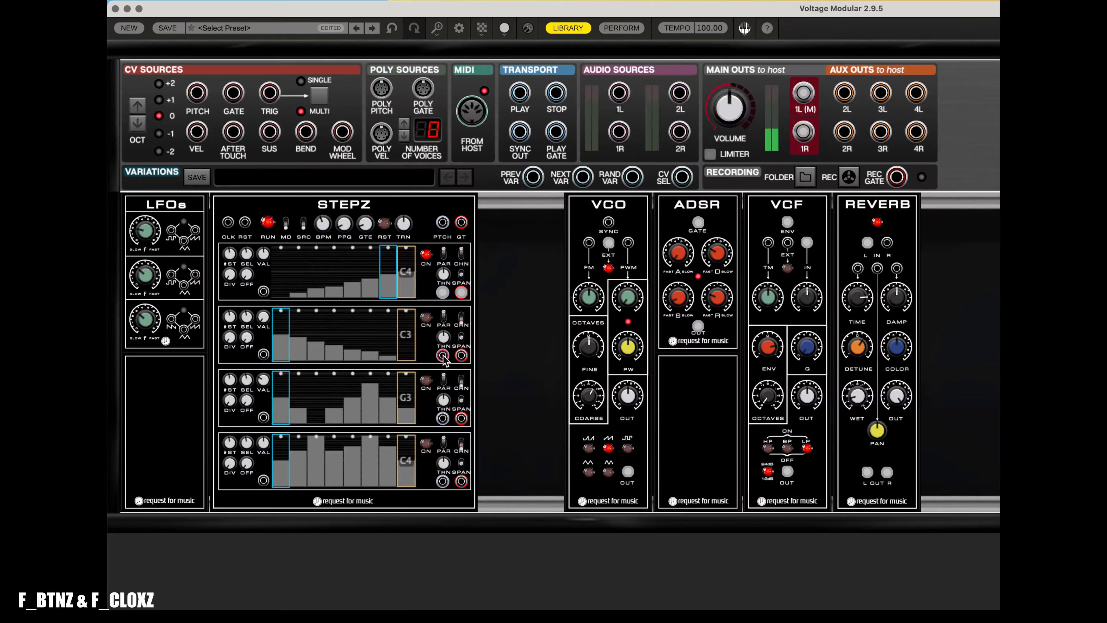
- Move the VCO pitch cable to the second STEPZ row's pitch output, then to the third row's
{"action": "left_click_drag", "start_coordinate": [443, 355], "coordinate": [610, 245]}
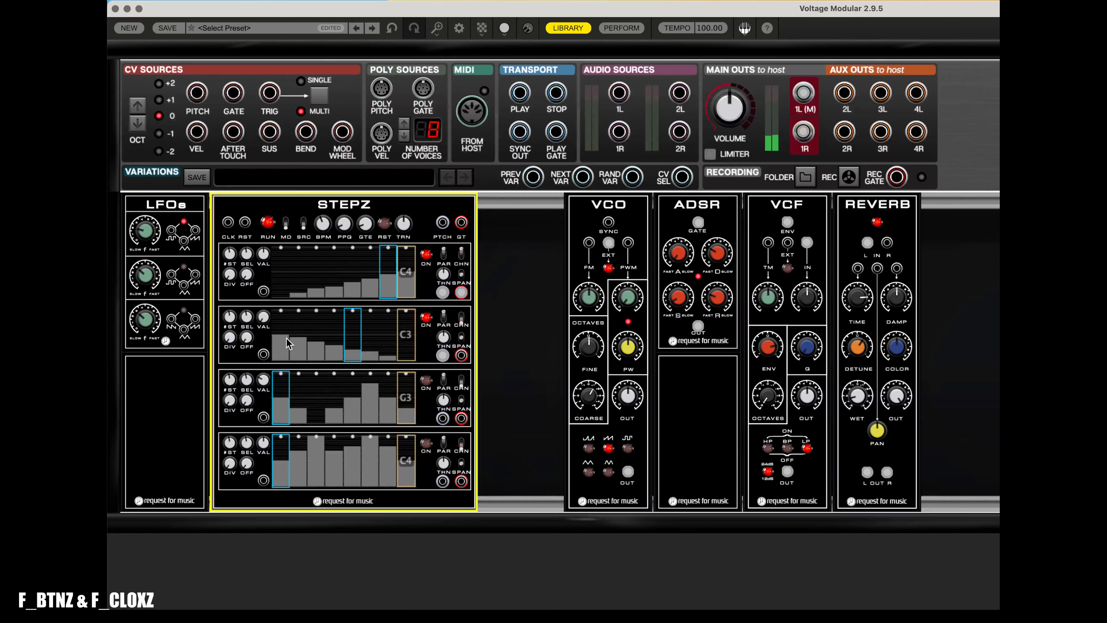
{"action": "mouse_move", "coordinate": [608, 249]}
{"action": "left_click_drag", "start_coordinate": [444, 361], "coordinate": [443, 417]}
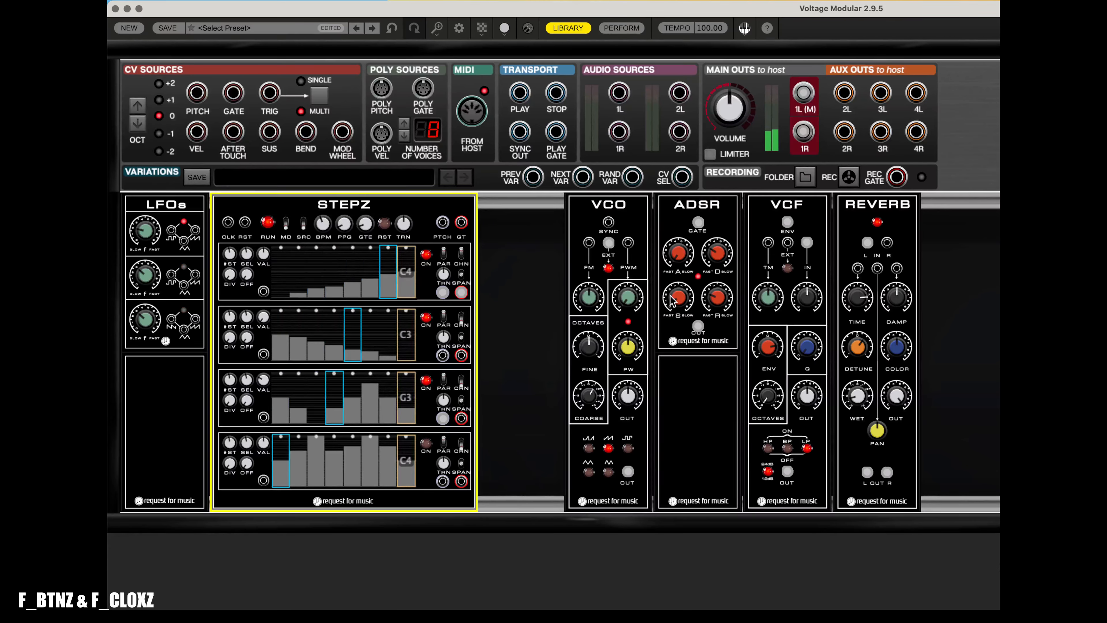
- Add a MUXZ module to the rack between STEPZ and the VCO
{"action": "mouse_move", "coordinate": [673, 301]}
{"action": "left_click_drag", "start_coordinate": [828, 615], "coordinate": [565, 203]}
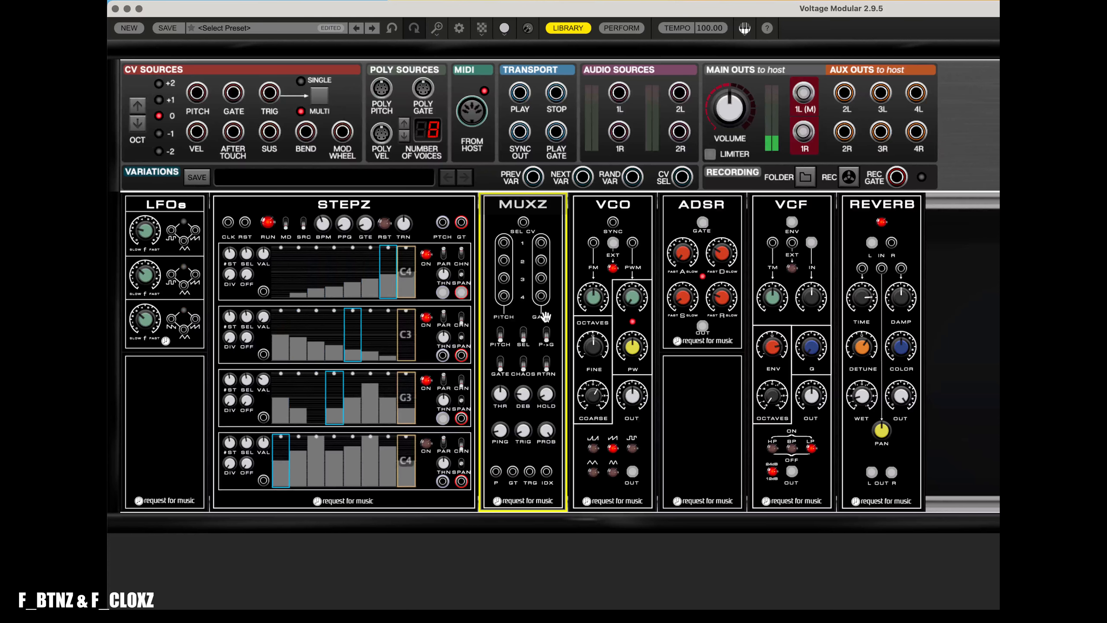
- Remove the direct sequencer cable to the VCO and patch the first STEPZ row's pitch into MUXZ input 1
{"action": "left_click", "coordinate": [617, 245]}
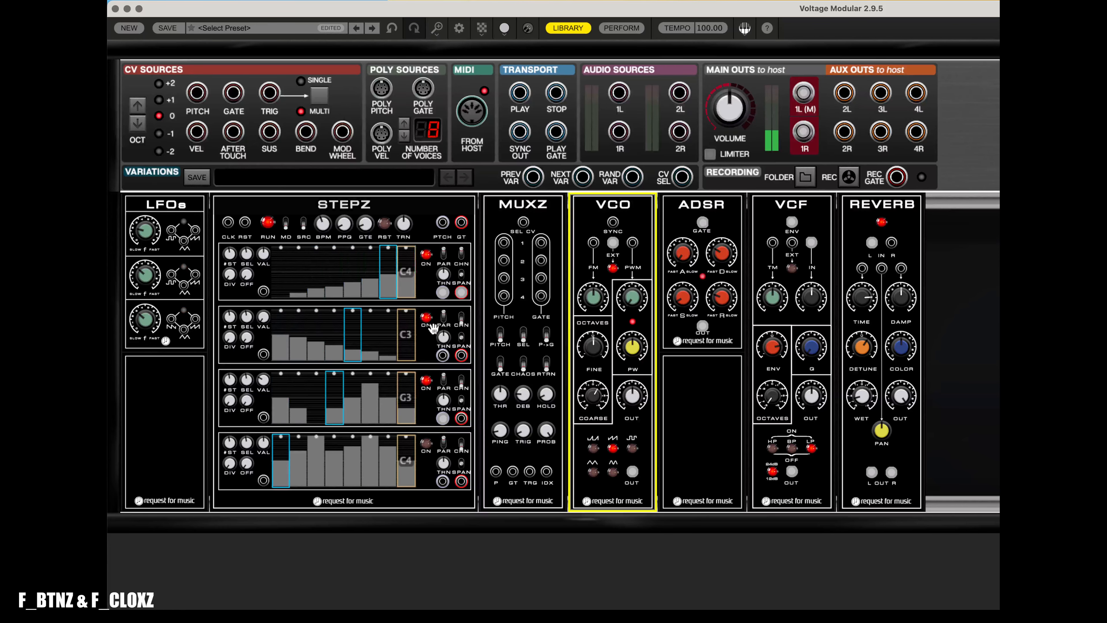
{"action": "left_click", "coordinate": [447, 297]}
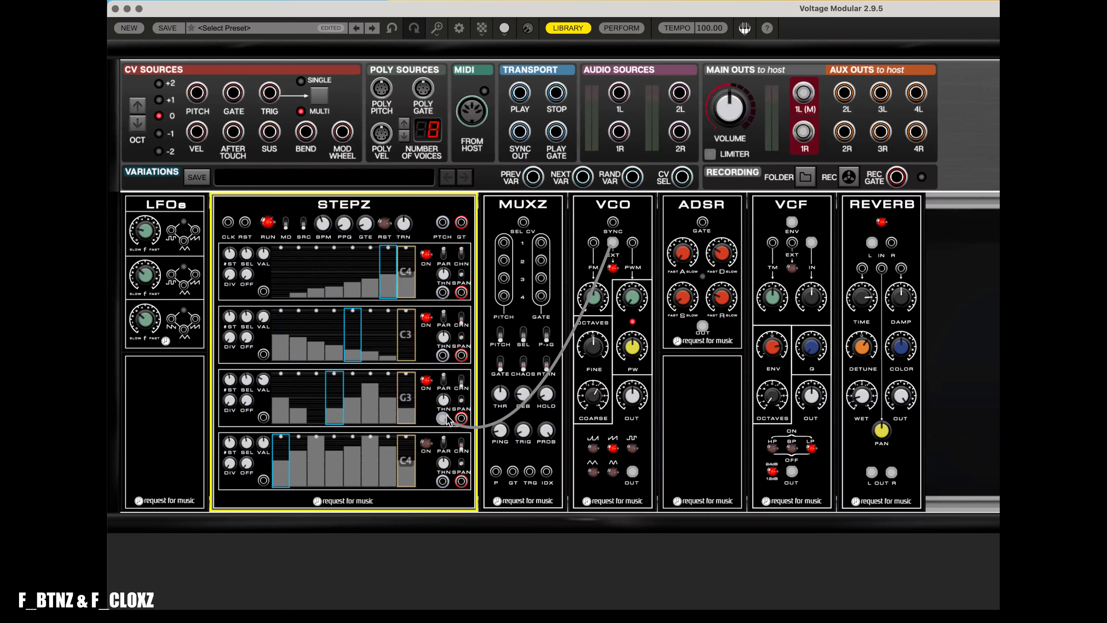
{"action": "left_click_drag", "start_coordinate": [442, 293], "coordinate": [504, 243]}
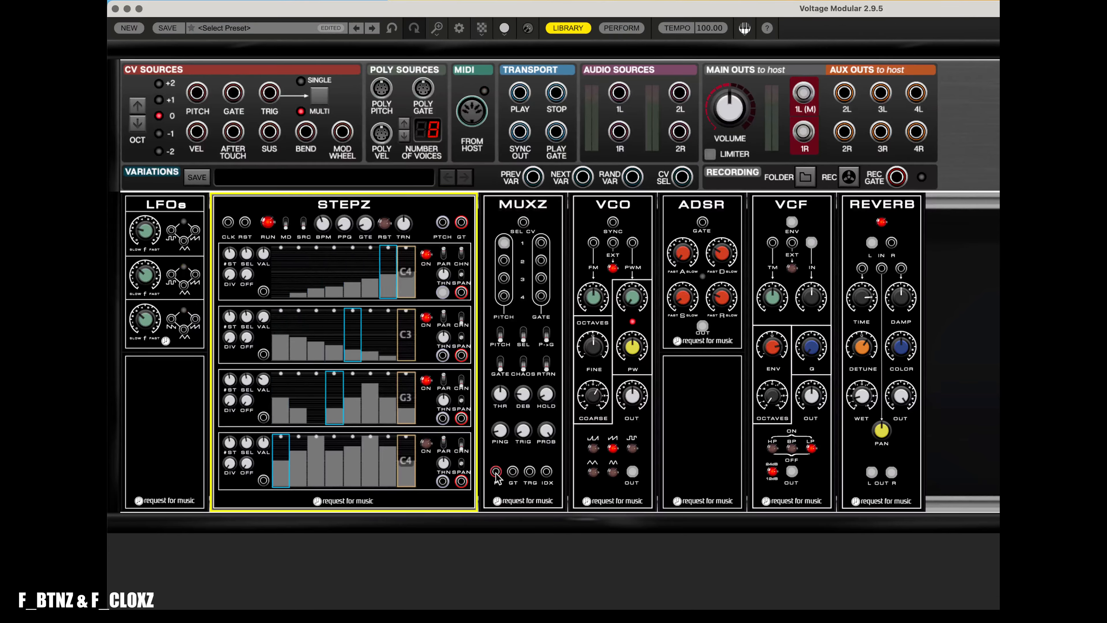
- Connect the MUXZ pitch output to the VCO and its gate output to the ADSR gate input
{"action": "left_click_drag", "start_coordinate": [495, 471], "coordinate": [614, 243]}
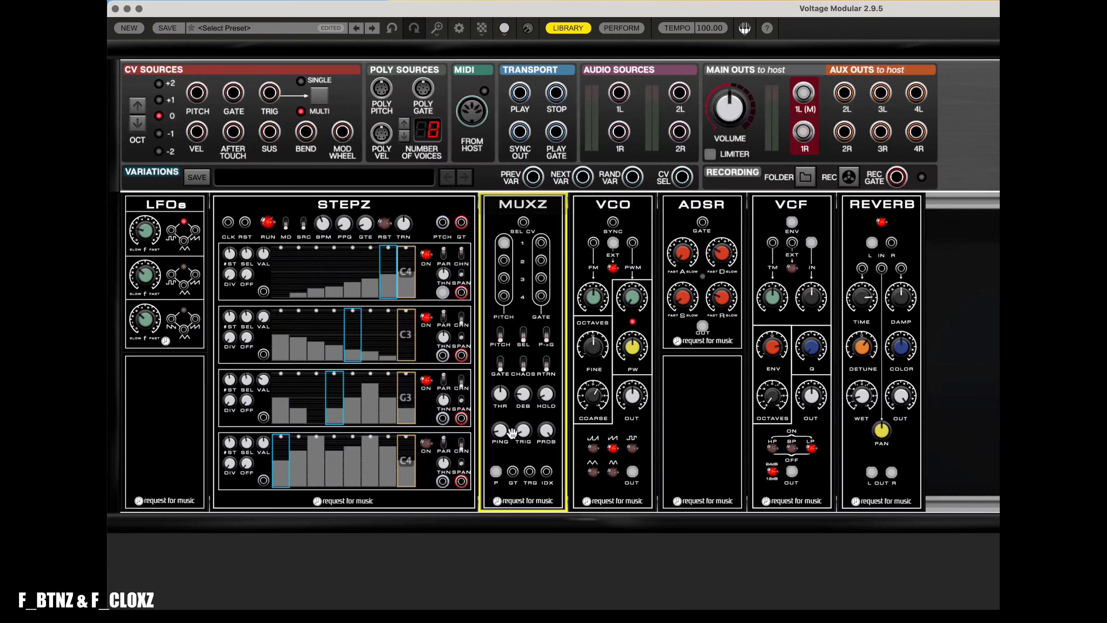
{"action": "left_click_drag", "start_coordinate": [512, 471], "coordinate": [702, 222]}
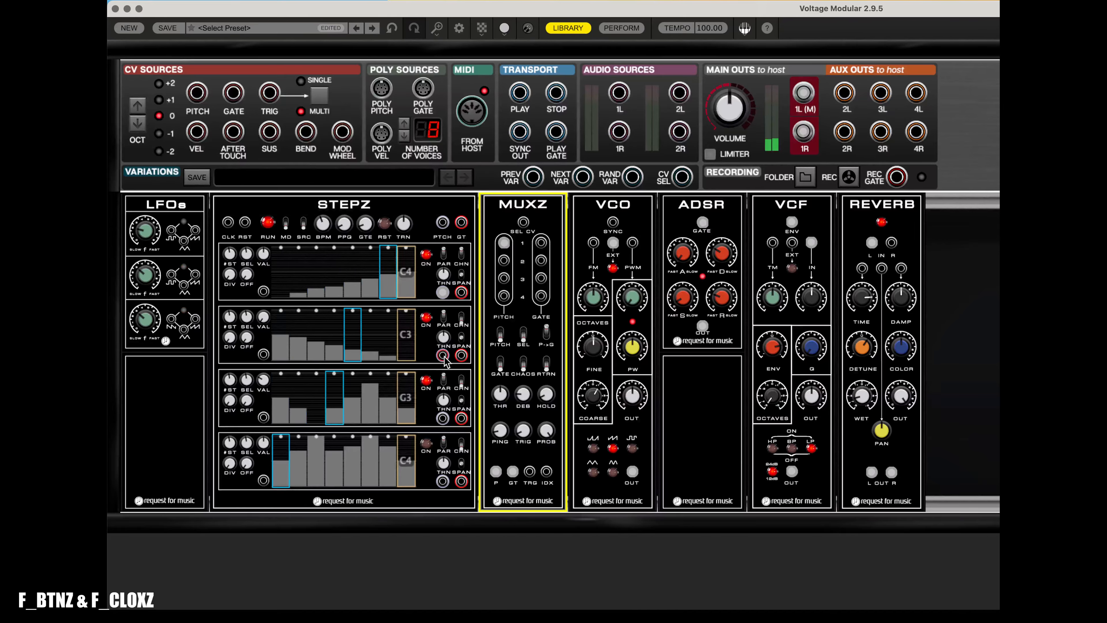
- Patch the second STEPZ row's pitch into MUXZ input 2 and reconnect the first row to input 1
{"action": "left_click_drag", "start_coordinate": [443, 355], "coordinate": [504, 260]}
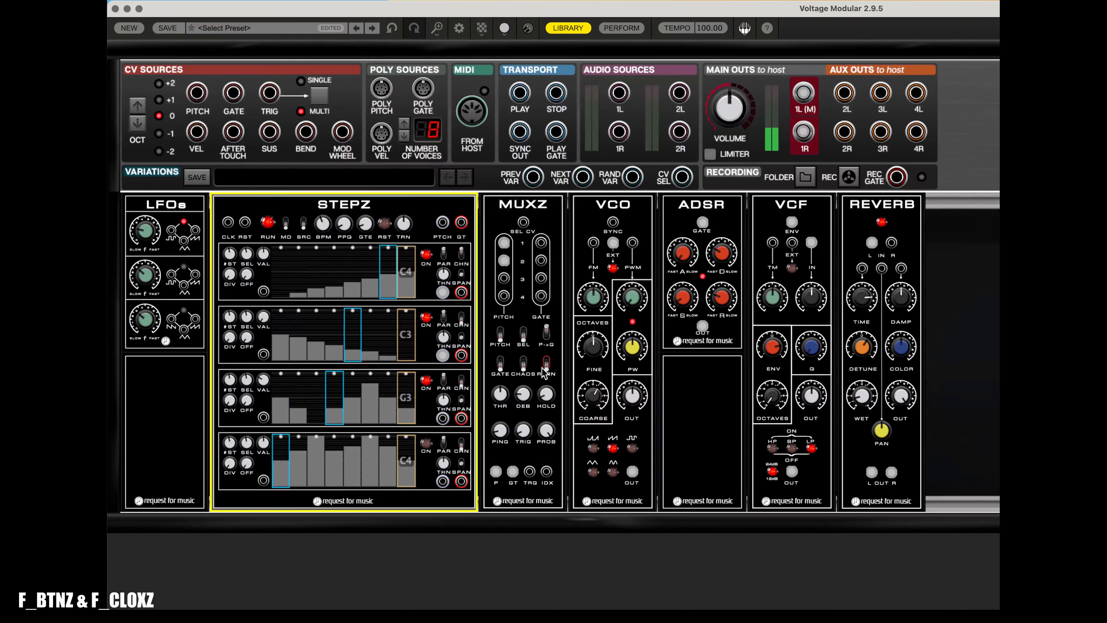
{"action": "left_click_drag", "start_coordinate": [443, 292], "coordinate": [504, 245]}
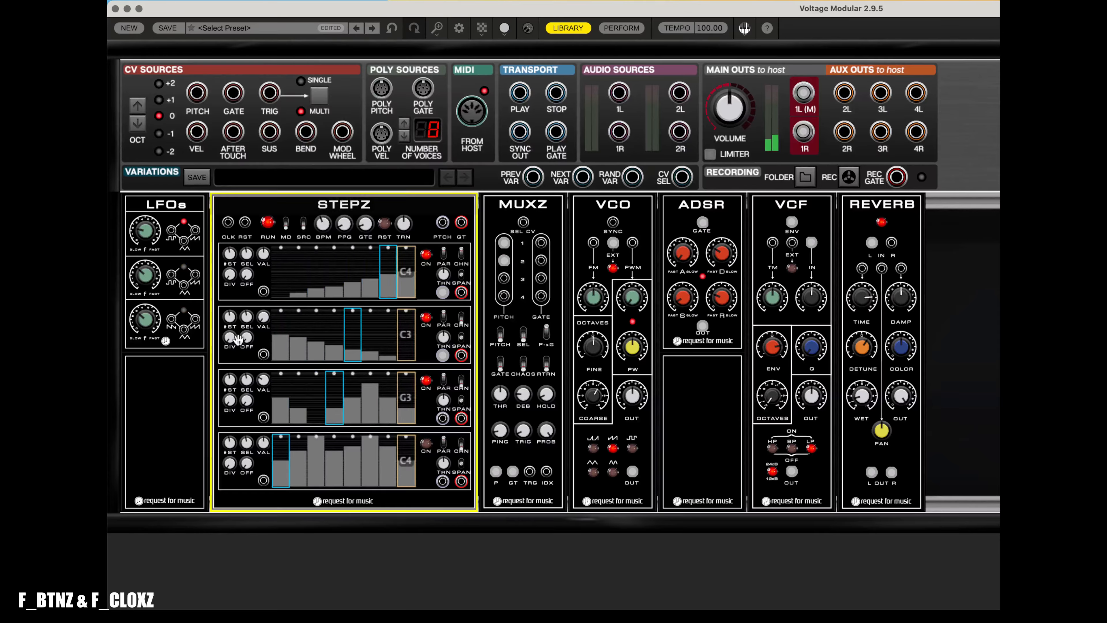
- Turn on the MUXZ SEL switch so selection follows the SEL CV input
{"action": "mouse_move", "coordinate": [230, 338]}
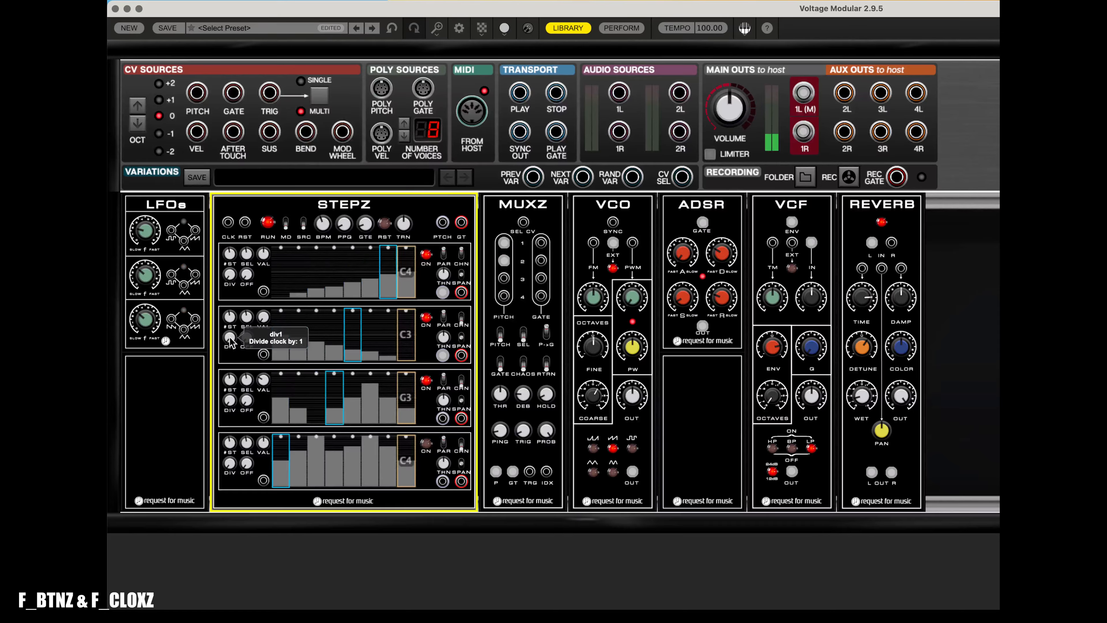
{"action": "mouse_move", "coordinate": [230, 276]}
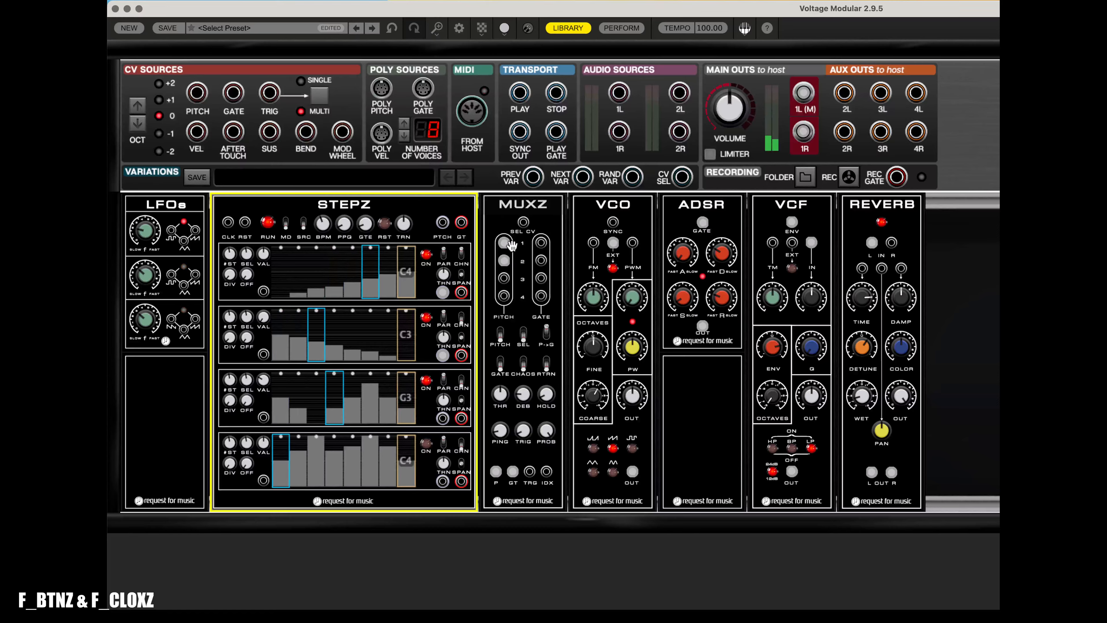
{"action": "mouse_move", "coordinate": [507, 247]}
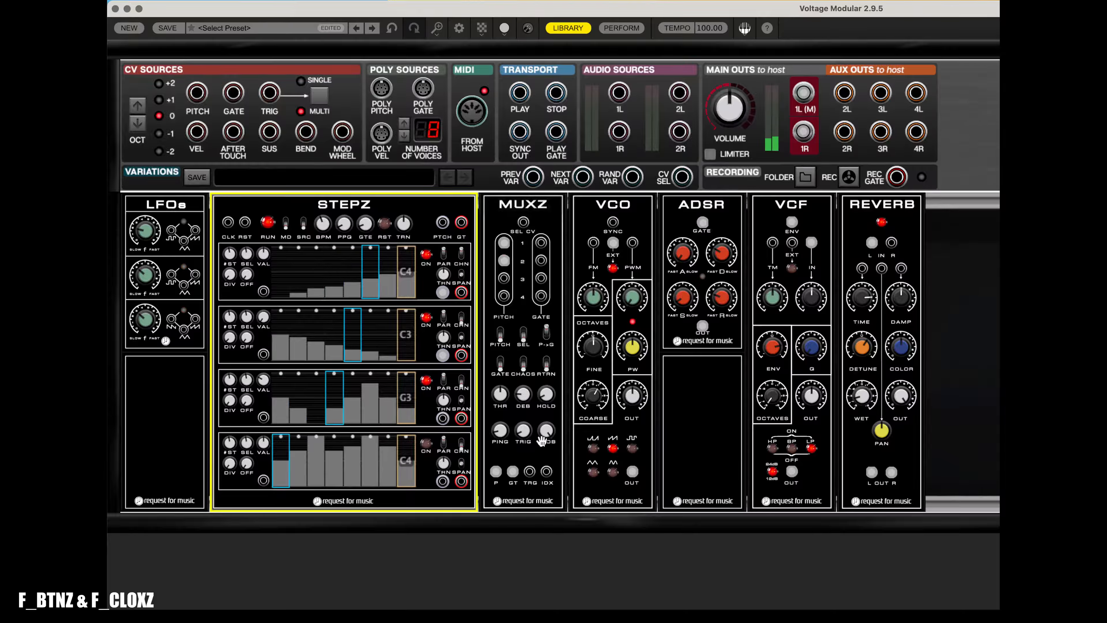
{"action": "left_click", "coordinate": [524, 335]}
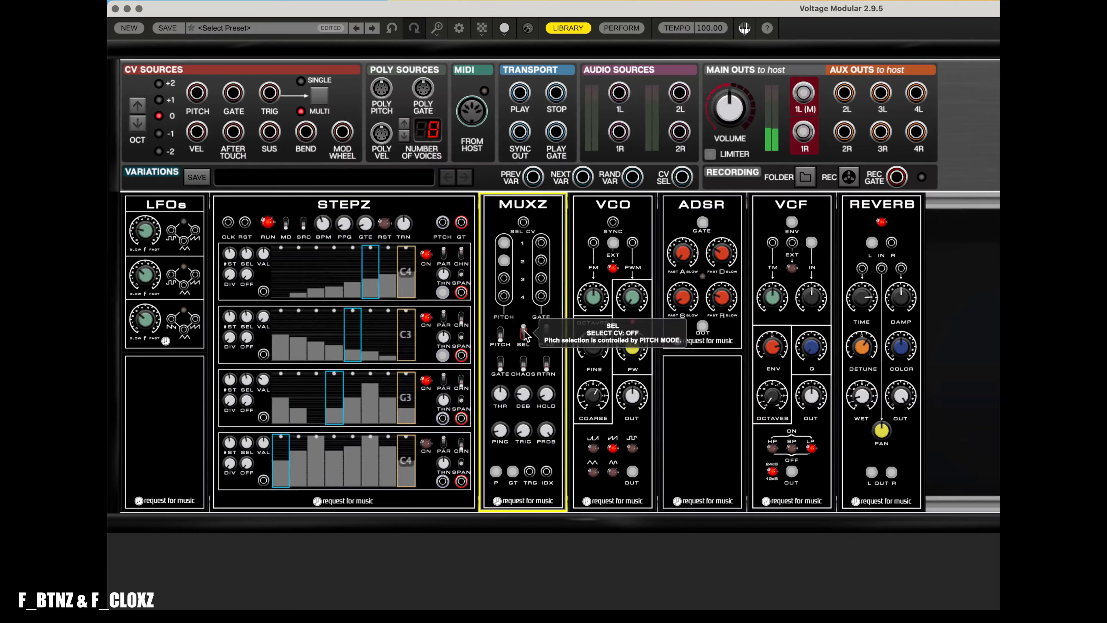
- Patch the first LFO output into the MUXZ SEL CV input
{"action": "left_click_drag", "start_coordinate": [523, 222], "coordinate": [183, 243]}
{"action": "left_click", "coordinate": [150, 225]}
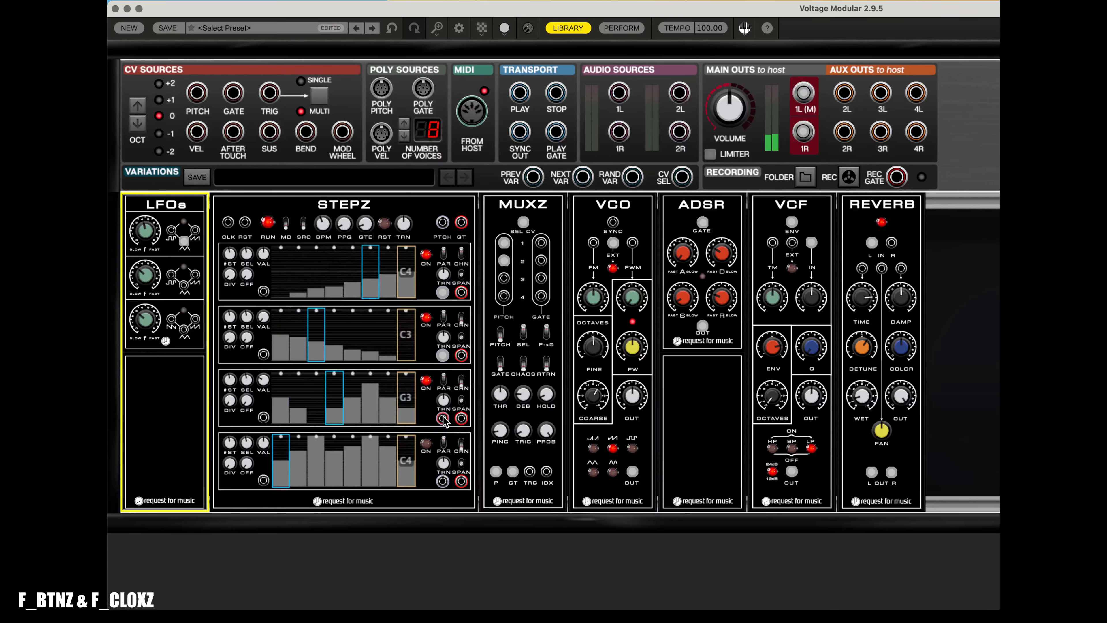
- Patch the third and fourth STEPZ rows' pitch outputs into MUXZ inputs 3 and 4
{"action": "left_click_drag", "start_coordinate": [443, 417], "coordinate": [505, 278]}
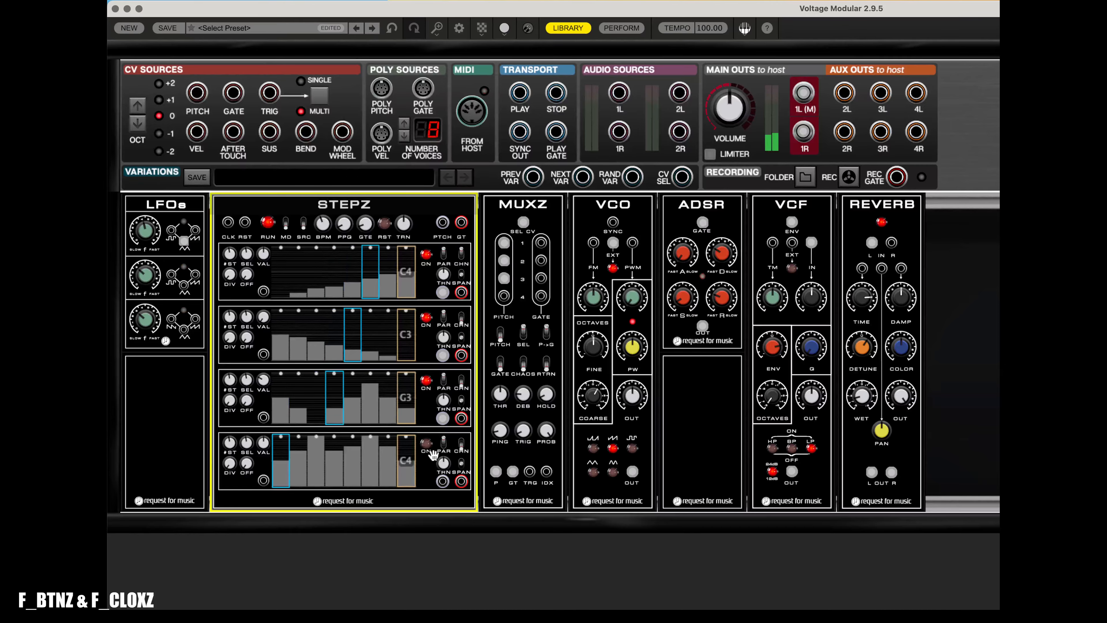
{"action": "left_click_drag", "start_coordinate": [443, 481], "coordinate": [505, 296]}
- Adjust the MUXZ HOLD knob
{"action": "left_click", "coordinate": [146, 236]}
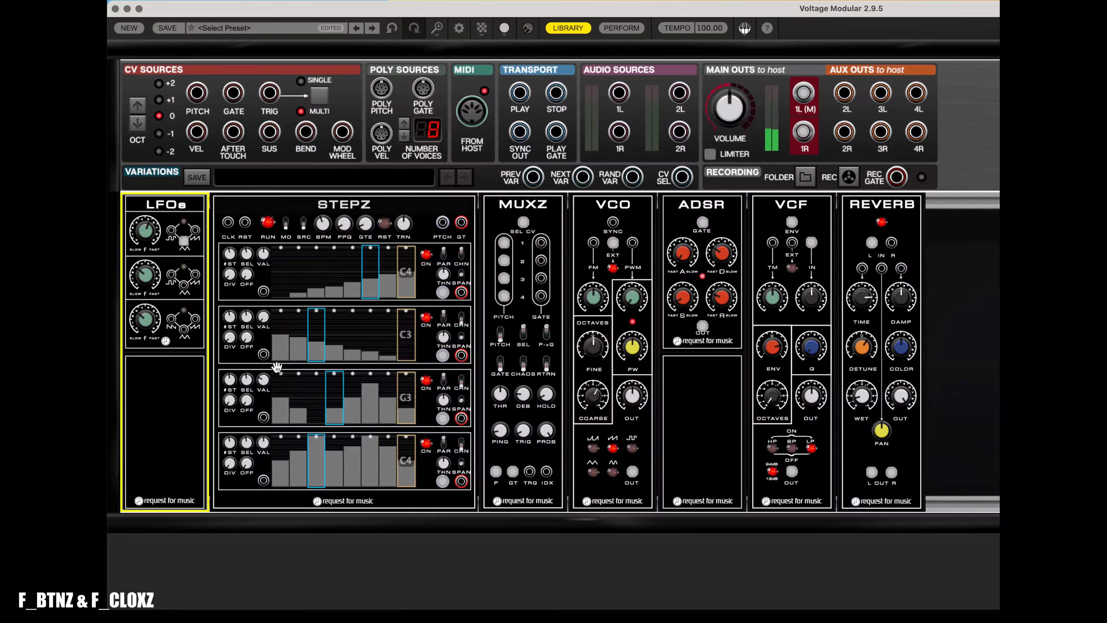
{"action": "left_click", "coordinate": [230, 399]}
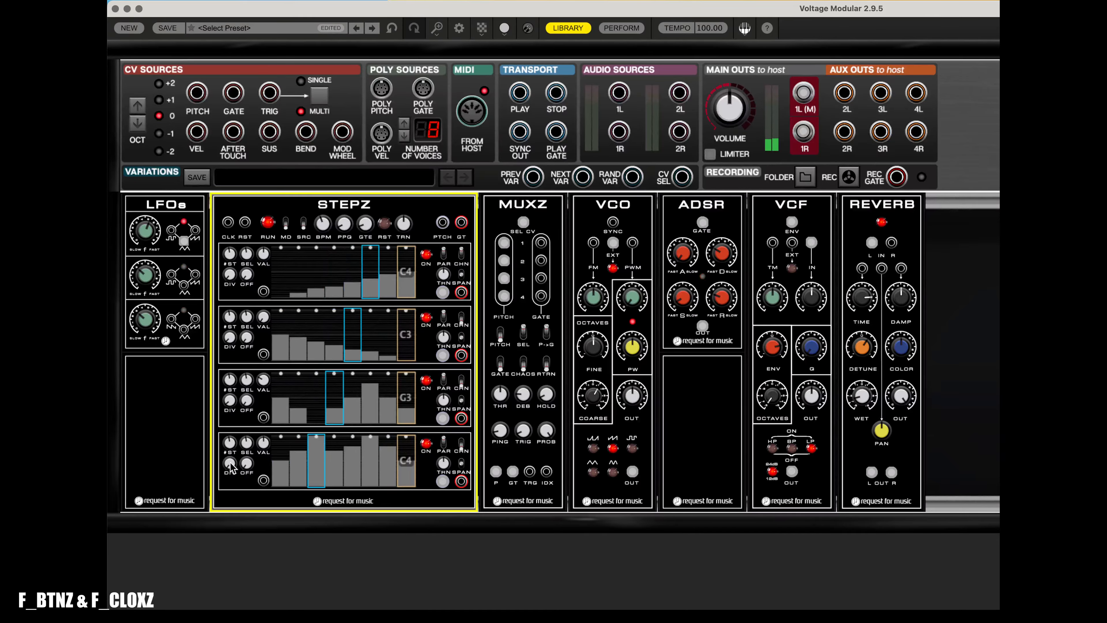
{"action": "mouse_move", "coordinate": [227, 452]}
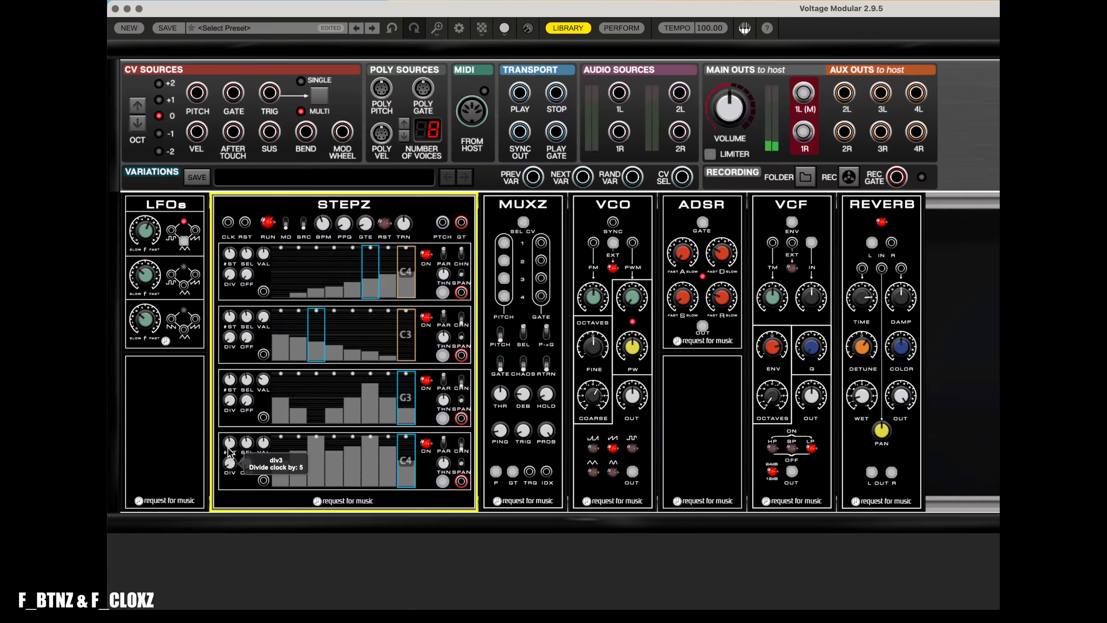
{"action": "left_click", "coordinate": [551, 397]}
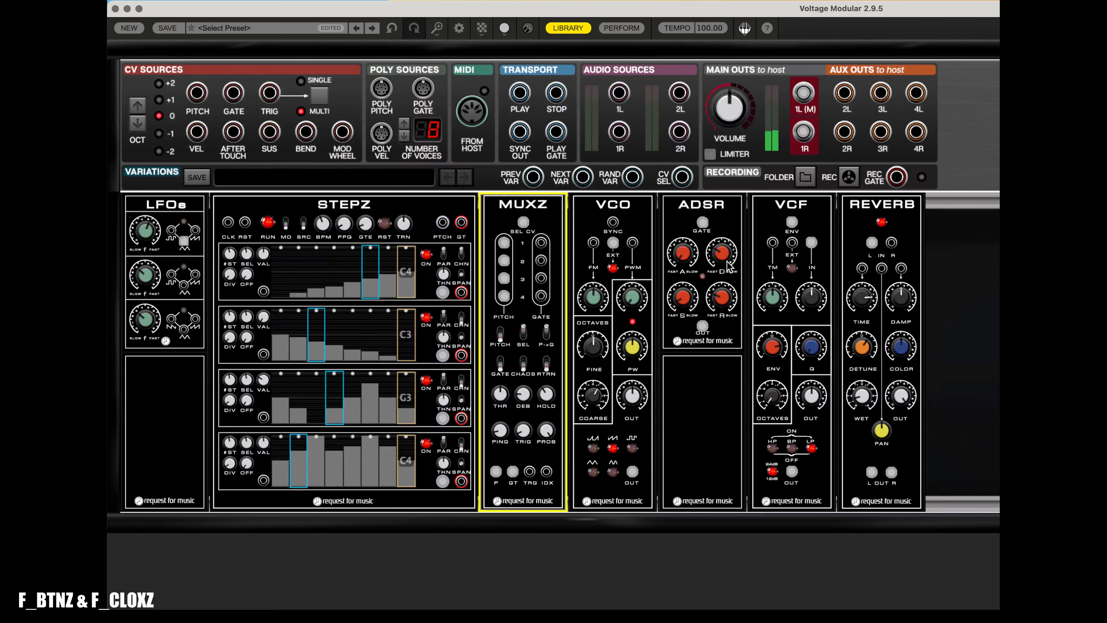
- Adjust the ADSR decay and release knobs
{"action": "left_click", "coordinate": [734, 227]}
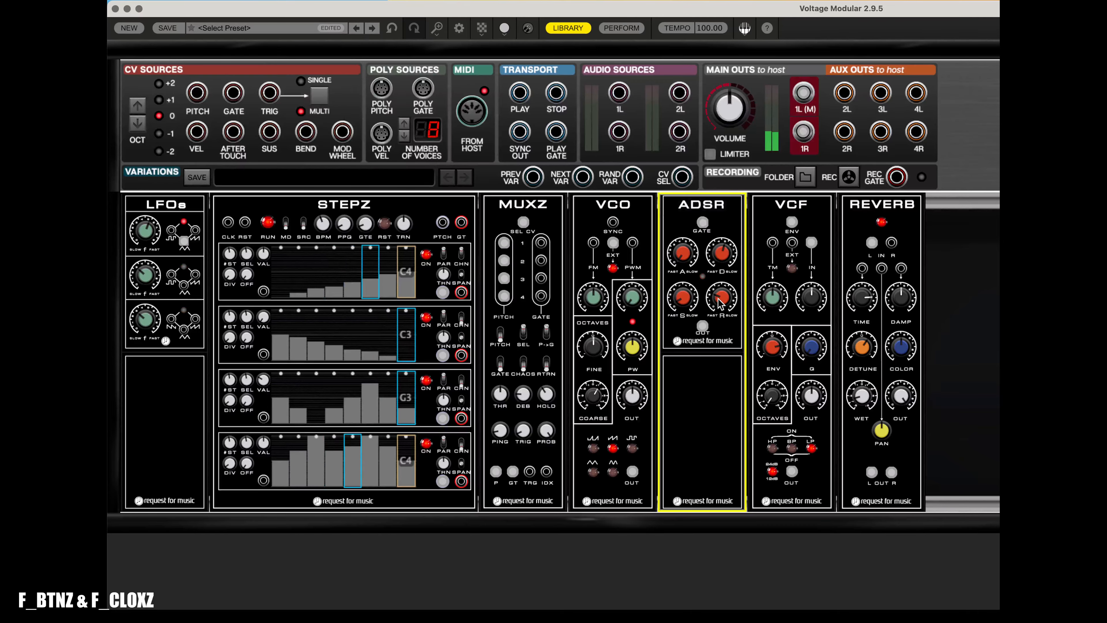
{"action": "mouse_move", "coordinate": [732, 275]}
{"action": "left_click_drag", "start_coordinate": [731, 275], "coordinate": [733, 286]}
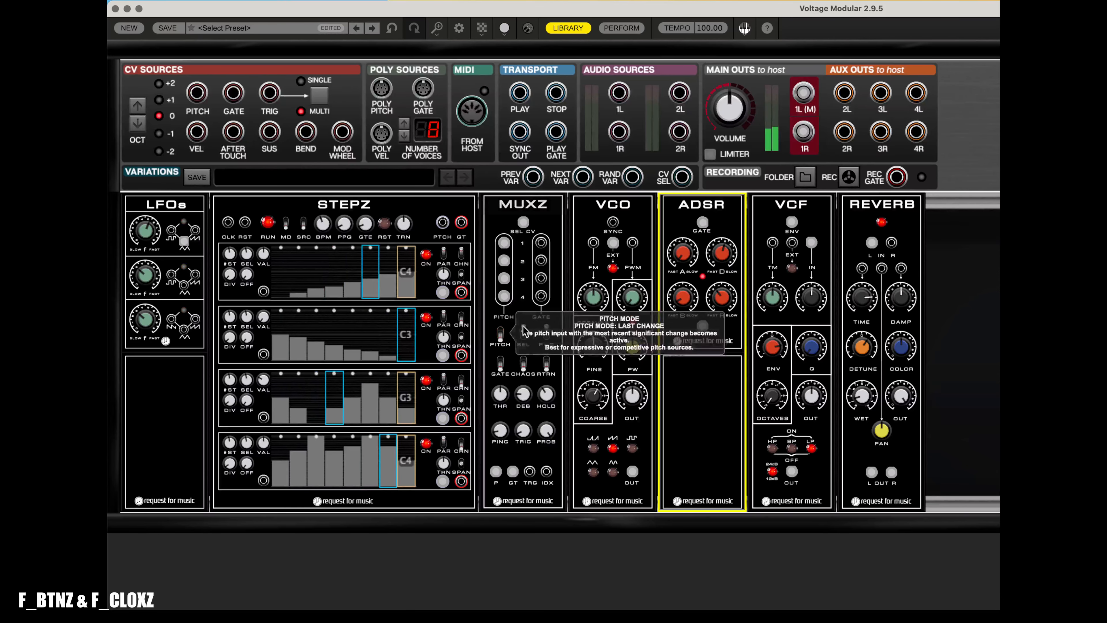
- Set the MUXZ pitch mode to Last Change and reconnect the LFO to the SEL CV input
{"action": "left_click", "coordinate": [522, 357]}
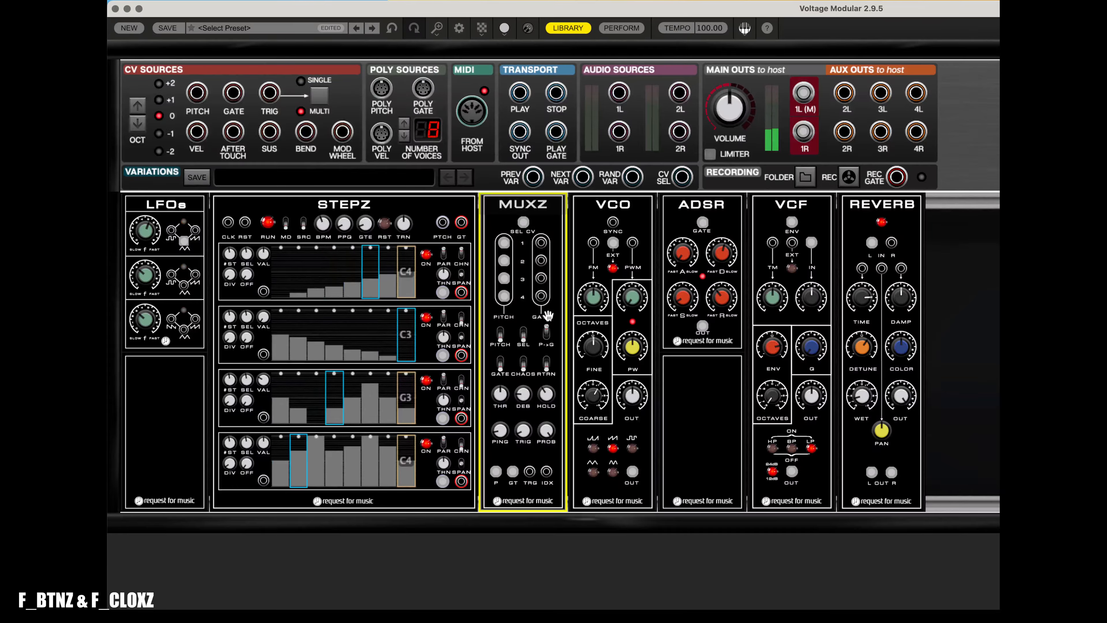
{"action": "left_click_drag", "start_coordinate": [184, 240], "coordinate": [525, 224]}
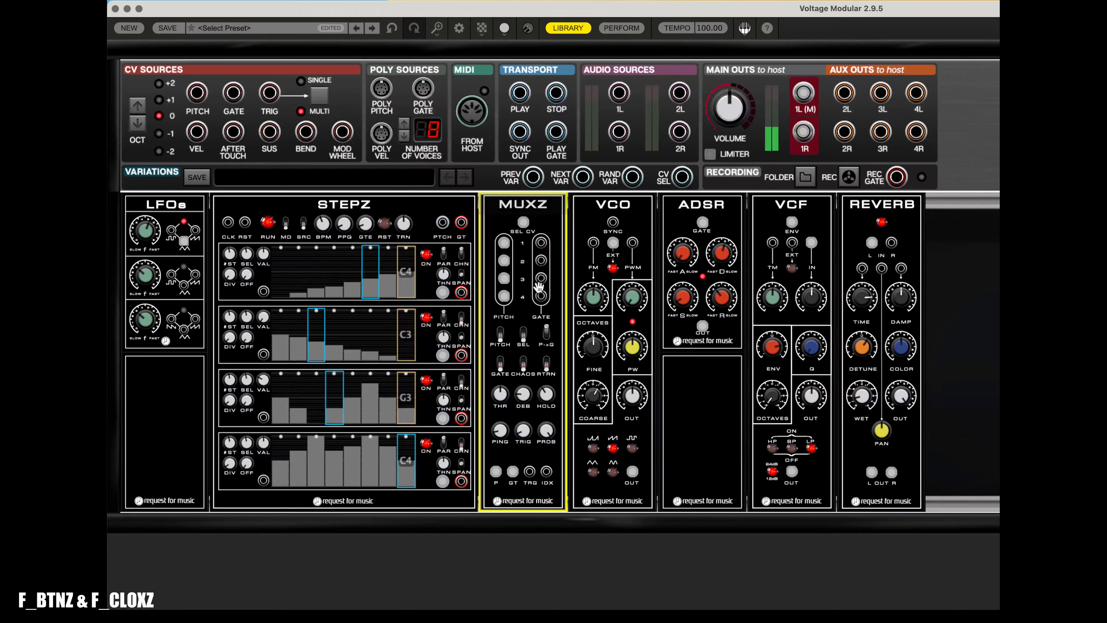
- Toggle the MUXZ P>G pitch-and-gate retrigger switch
{"action": "left_click", "coordinate": [547, 351]}
{"action": "left_click", "coordinate": [545, 362]}
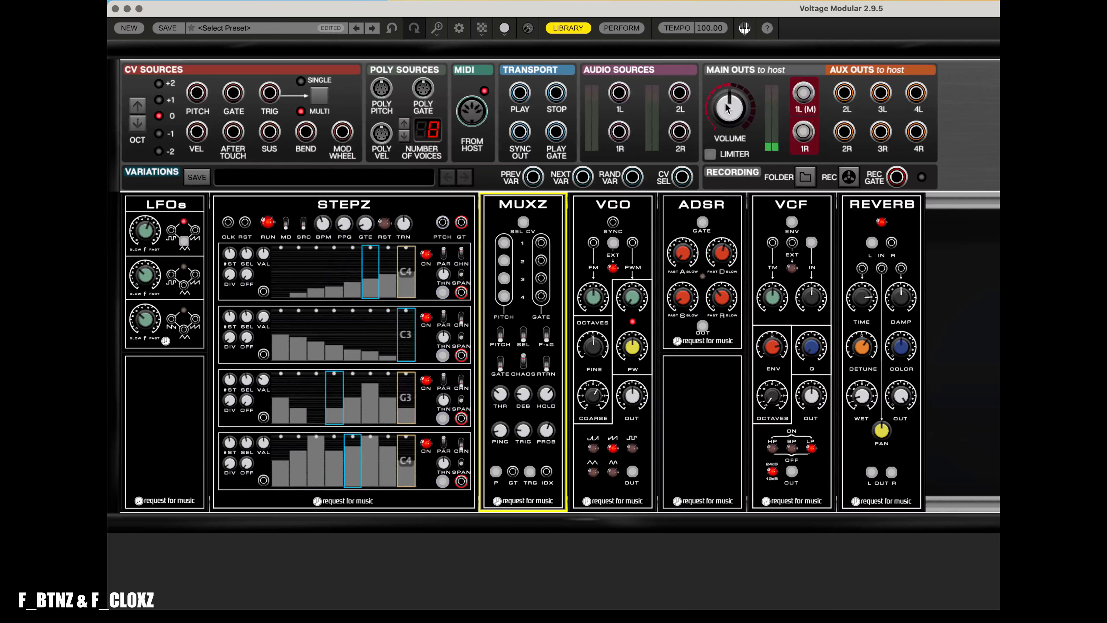
{"action": "mouse_move", "coordinate": [728, 108]}
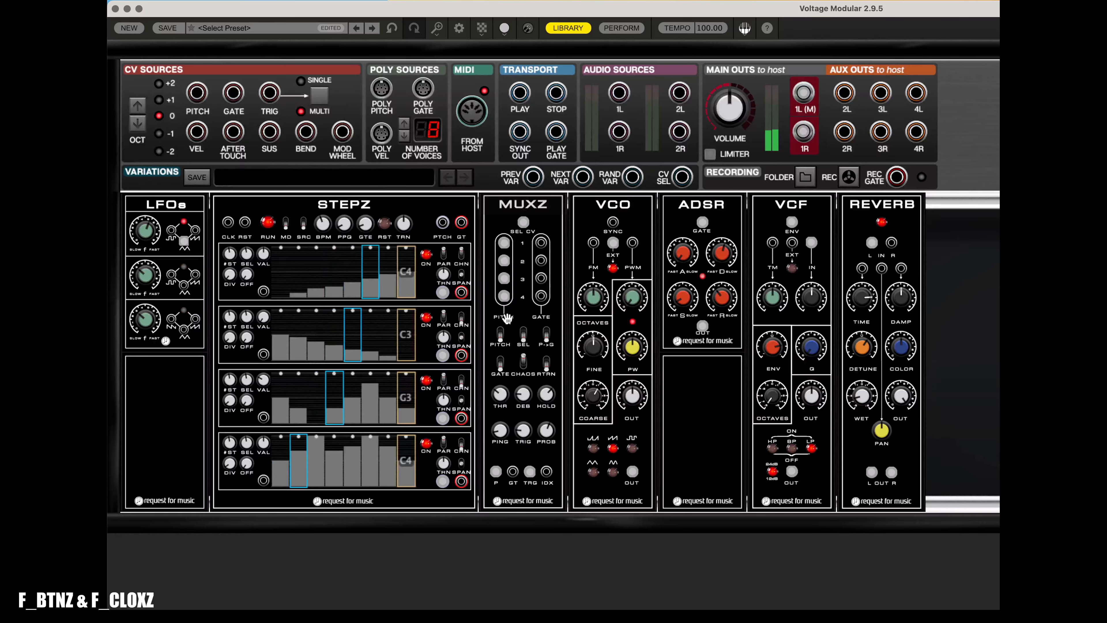
{"action": "right_click", "coordinate": [506, 332]}
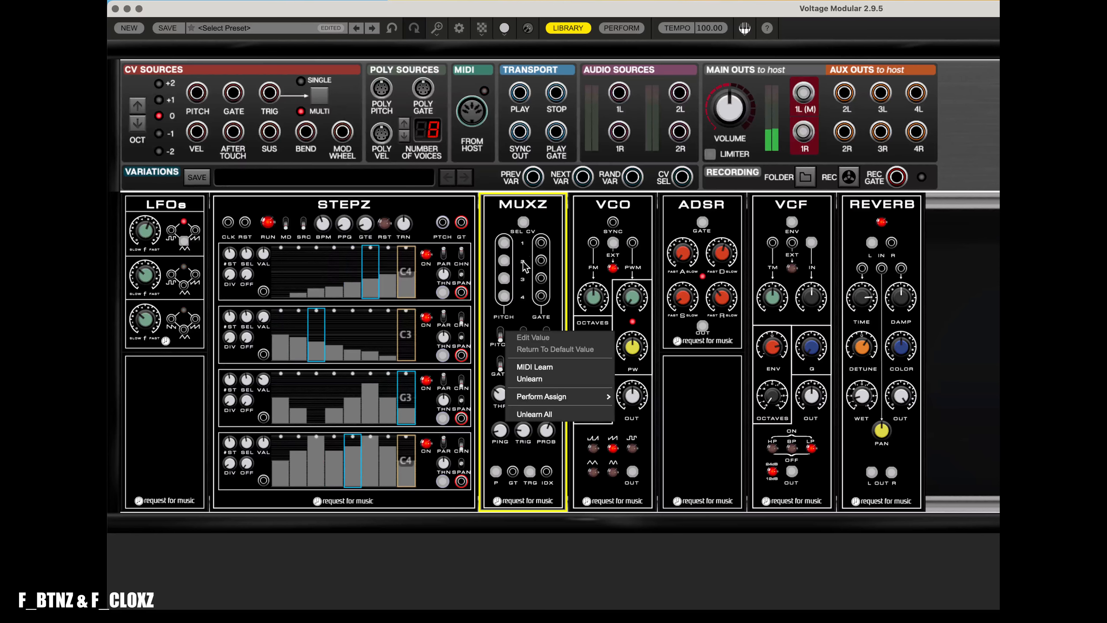
{"action": "left_click", "coordinate": [545, 238]}
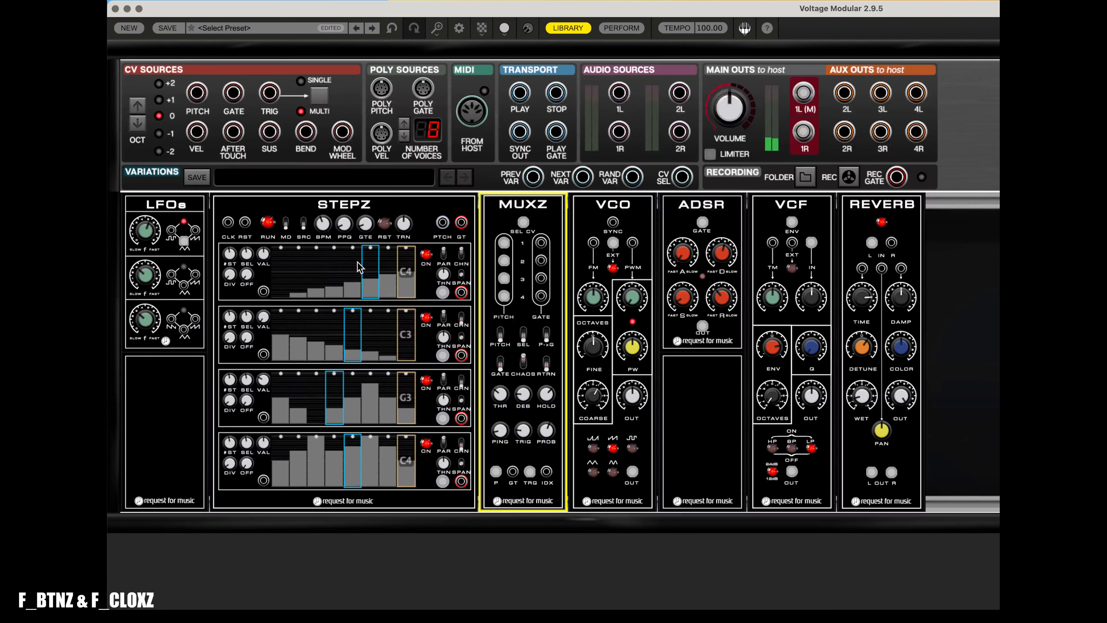
- Stop the STEPZ sequencer
{"action": "left_click", "coordinate": [268, 223]}
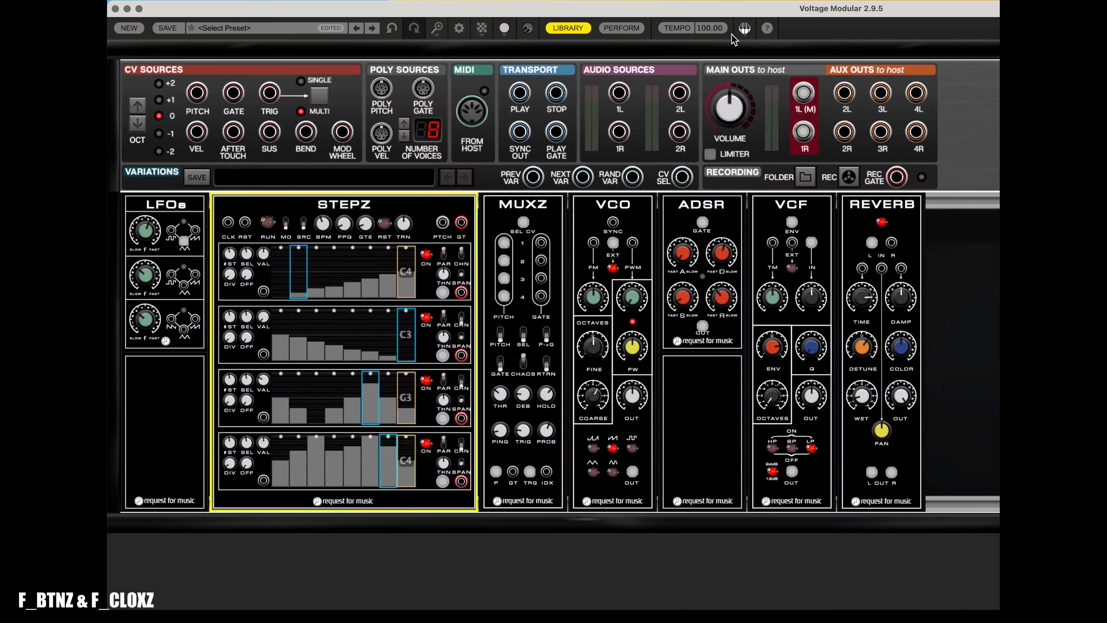